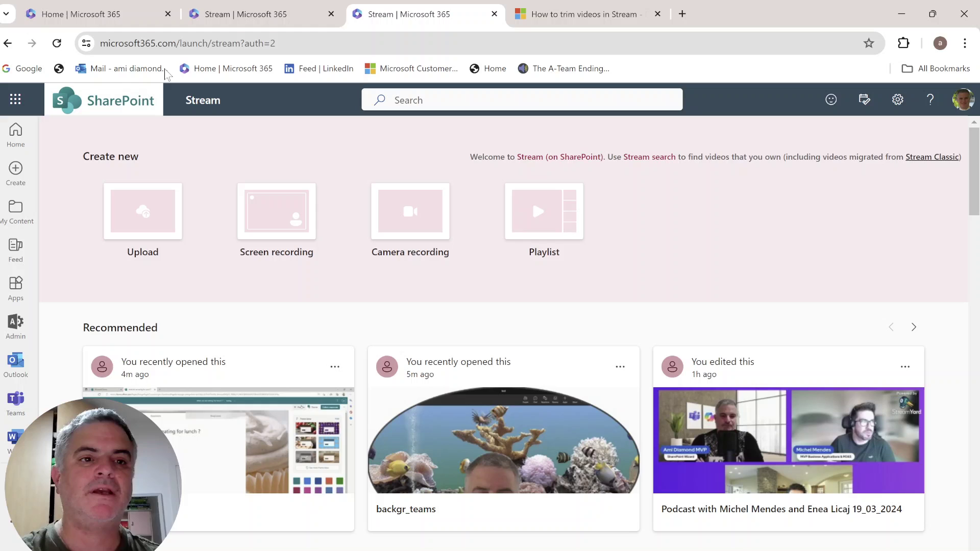
Check the Microsoft 365 app list, then scroll the Stream home page to the Recommended videos.
{"action": "left_click", "coordinate": [16, 101]}
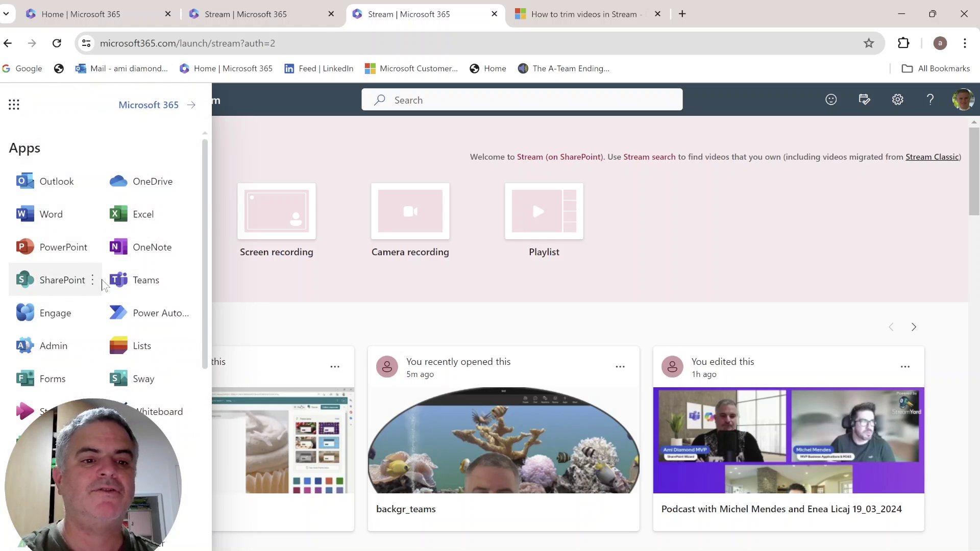
{"action": "left_click", "coordinate": [781, 234]}
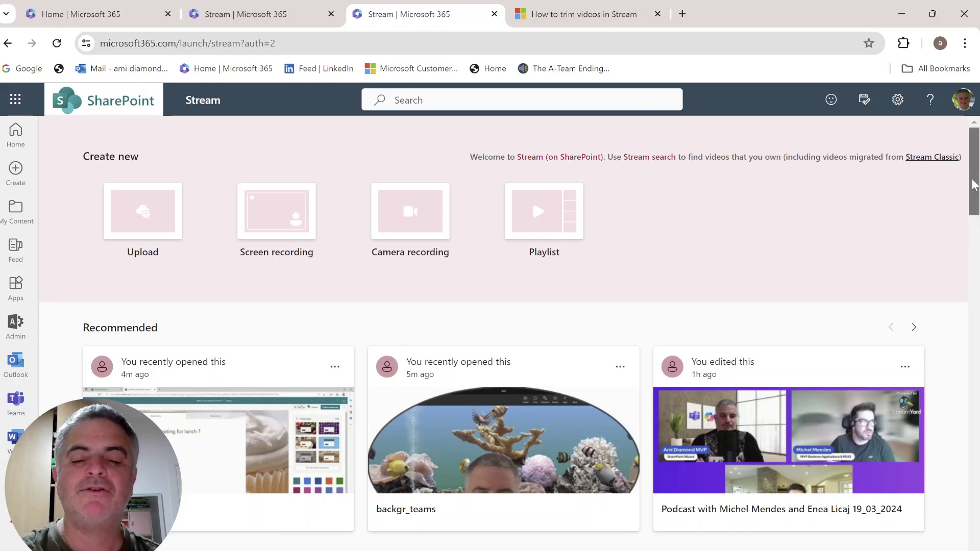
{"action": "left_click_drag", "start_coordinate": [973, 187], "coordinate": [948, 345]}
{"action": "scroll", "coordinate": [947, 306], "scroll_direction": "up", "scroll_amount": 10}
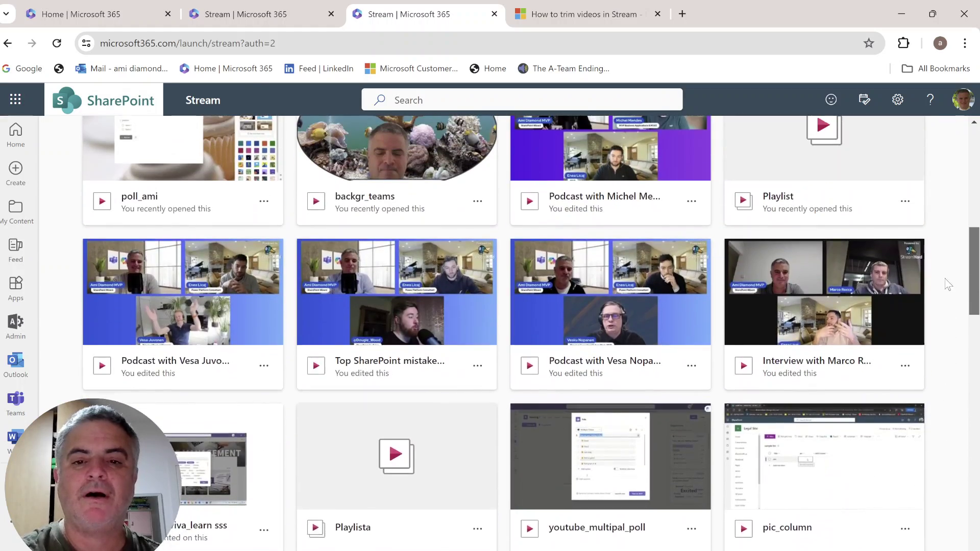
{"action": "scroll", "coordinate": [937, 214], "scroll_direction": "up", "scroll_amount": 3}
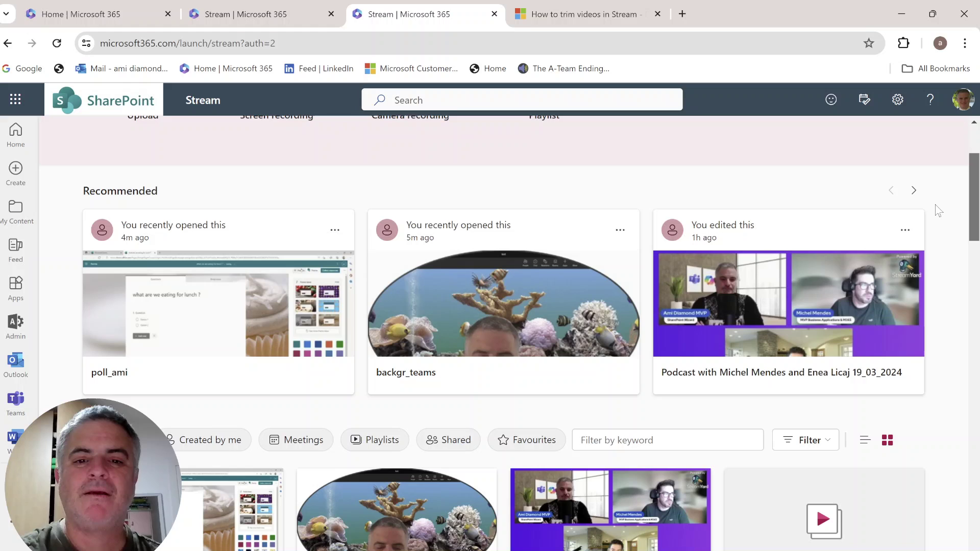
Open poll_ami and trim it to run from 0:04 to 2:03, confirming the hidden ends.
{"action": "left_click", "coordinate": [181, 278]}
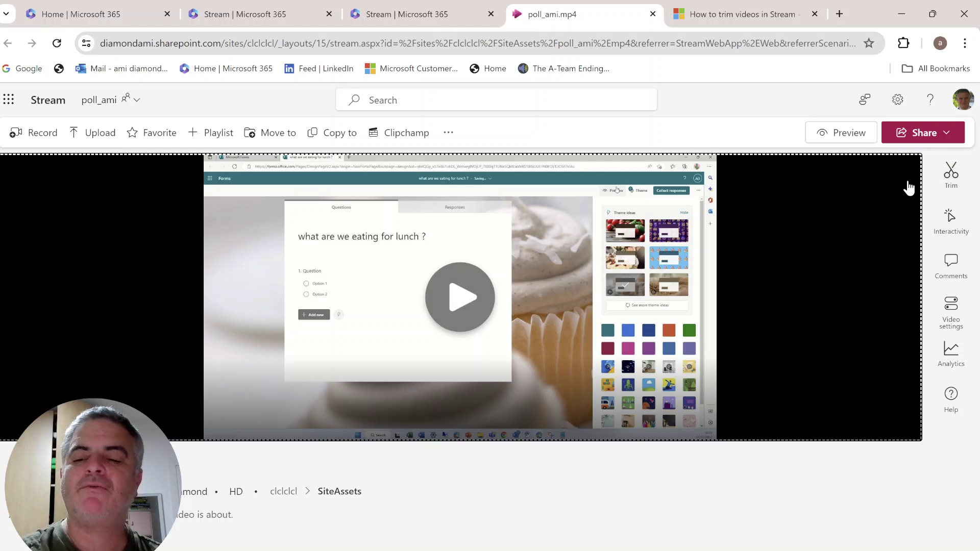
{"action": "left_click", "coordinate": [952, 178]}
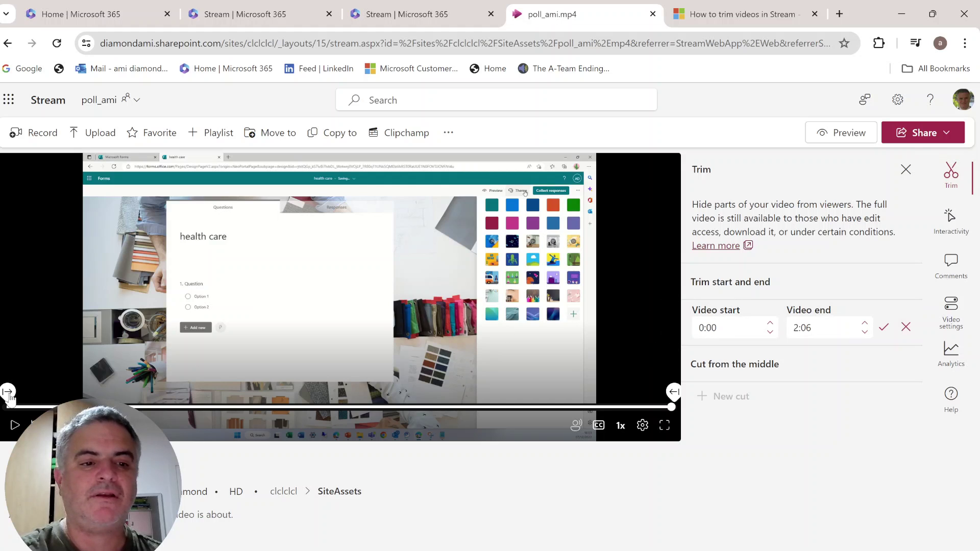
{"action": "left_click_drag", "start_coordinate": [9, 395], "coordinate": [31, 396]}
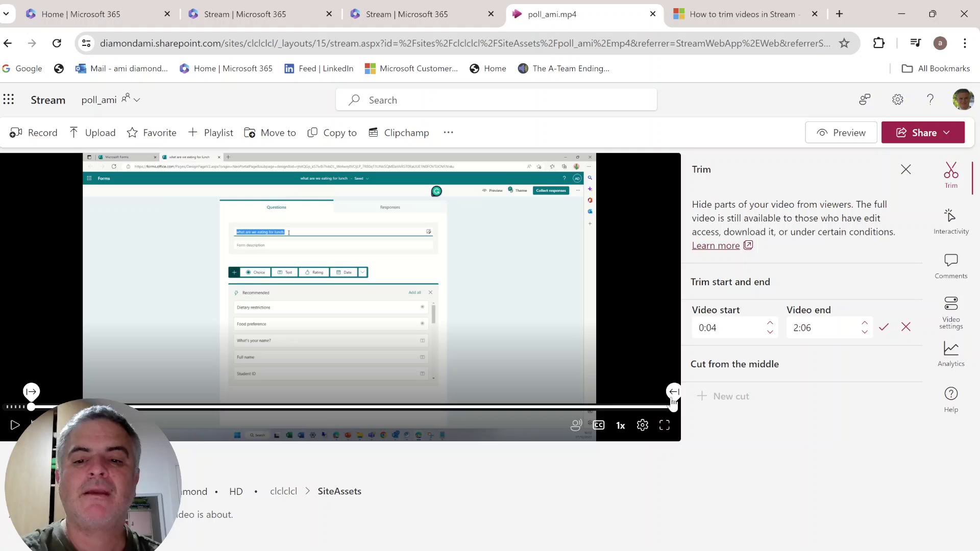
{"action": "left_click_drag", "start_coordinate": [674, 402], "coordinate": [657, 404]}
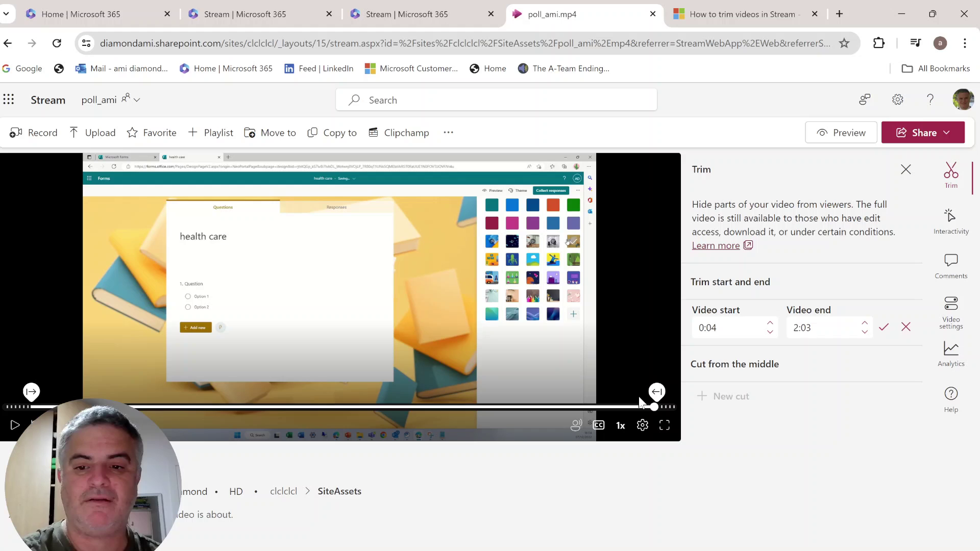
{"action": "left_click", "coordinate": [885, 330]}
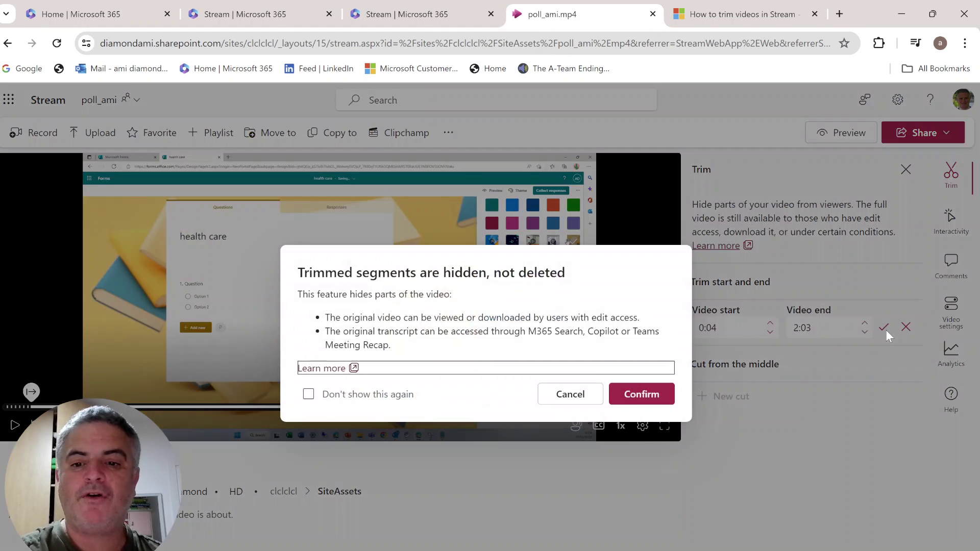
{"action": "left_click", "coordinate": [651, 398]}
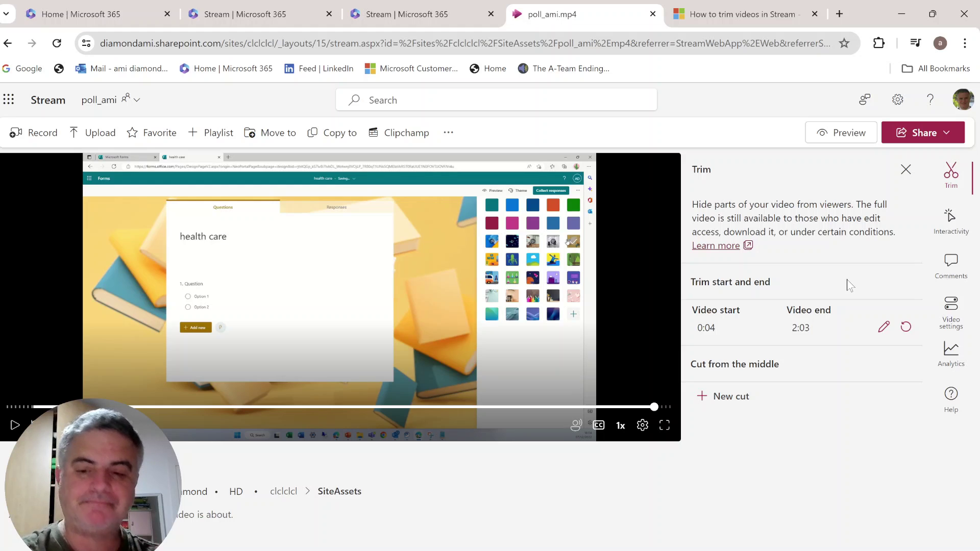
Try a new middle cut, then move the playhead earlier to clear the 5-second spacing warning.
{"action": "left_click", "coordinate": [737, 402]}
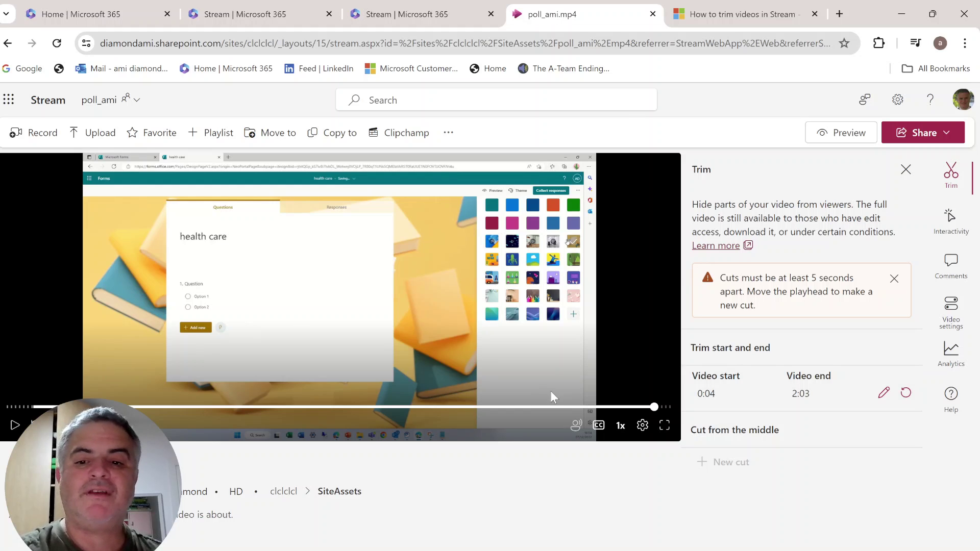
{"action": "left_click", "coordinate": [172, 407]}
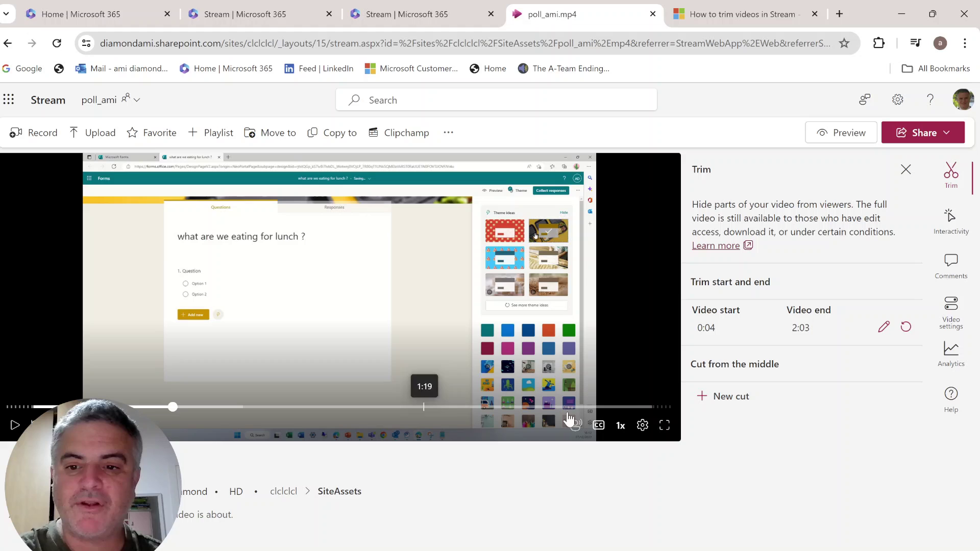
Add and confirm a middle cut hiding 0:32 through 0:39.
{"action": "left_click", "coordinate": [735, 396]}
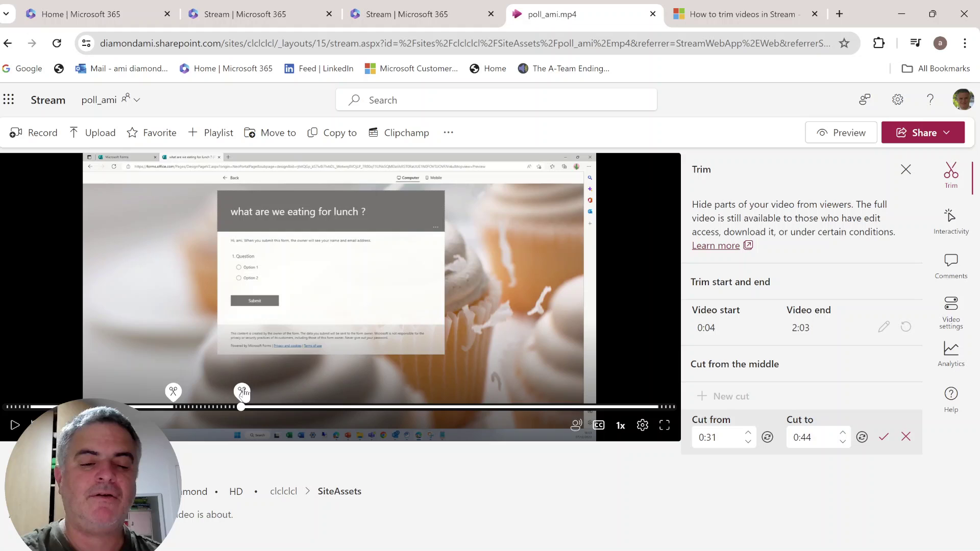
{"action": "left_click_drag", "start_coordinate": [242, 391], "coordinate": [181, 391]}
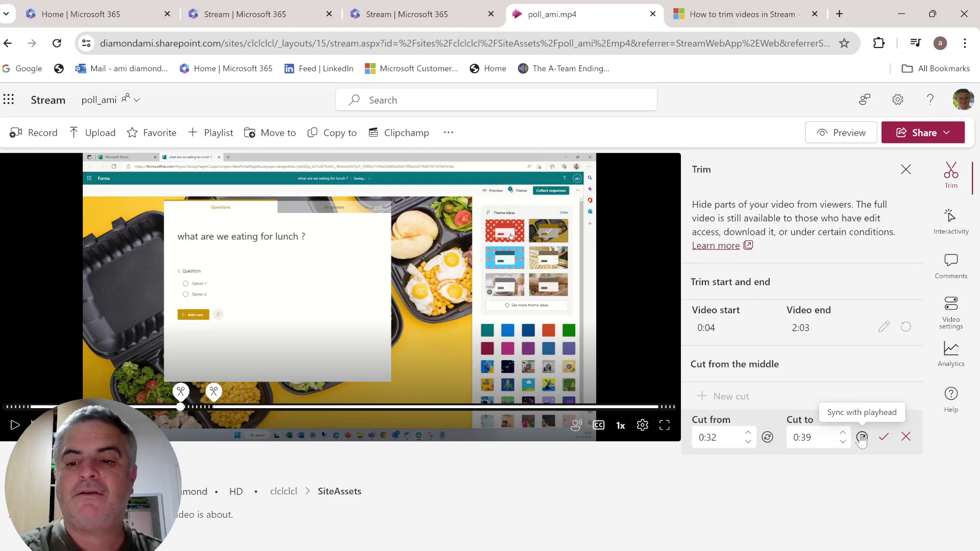
{"action": "left_click", "coordinate": [883, 437]}
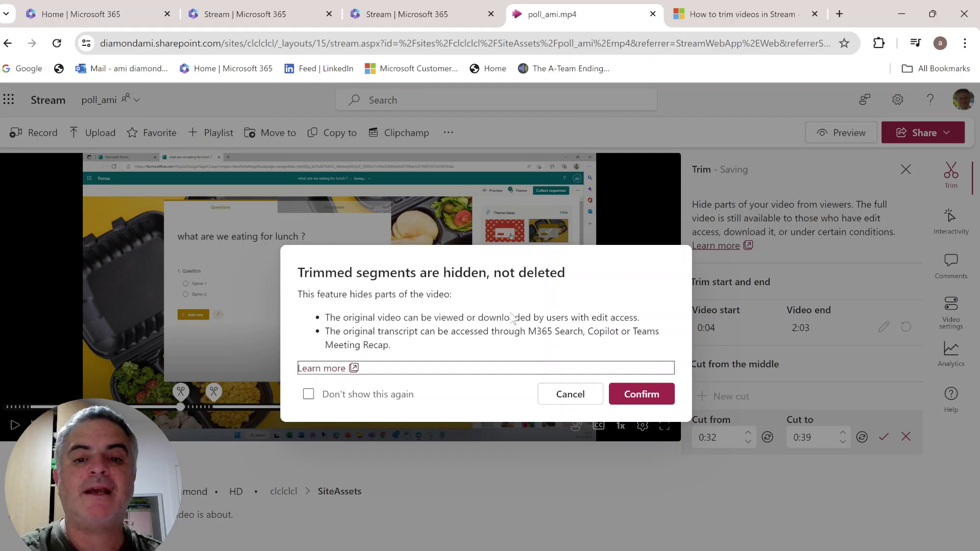
{"action": "left_click", "coordinate": [644, 394]}
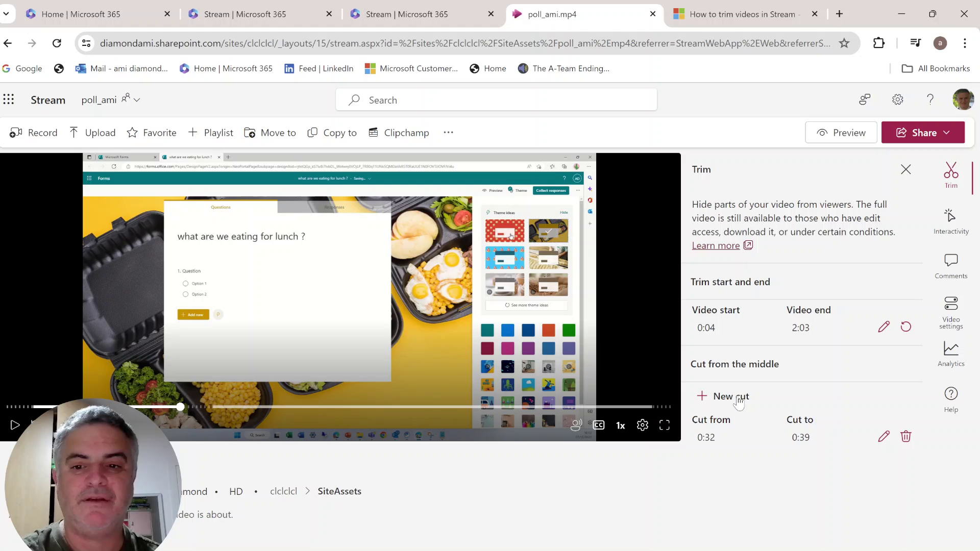
Seek to 1:05 and add a second cut ending at 1:12, then confirm it.
{"action": "left_click", "coordinate": [351, 407]}
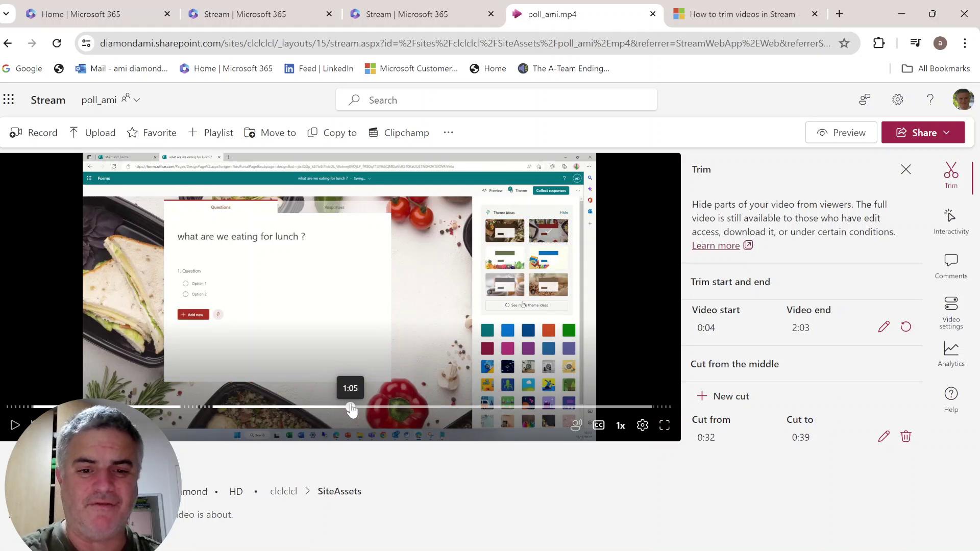
{"action": "left_click", "coordinate": [745, 396]}
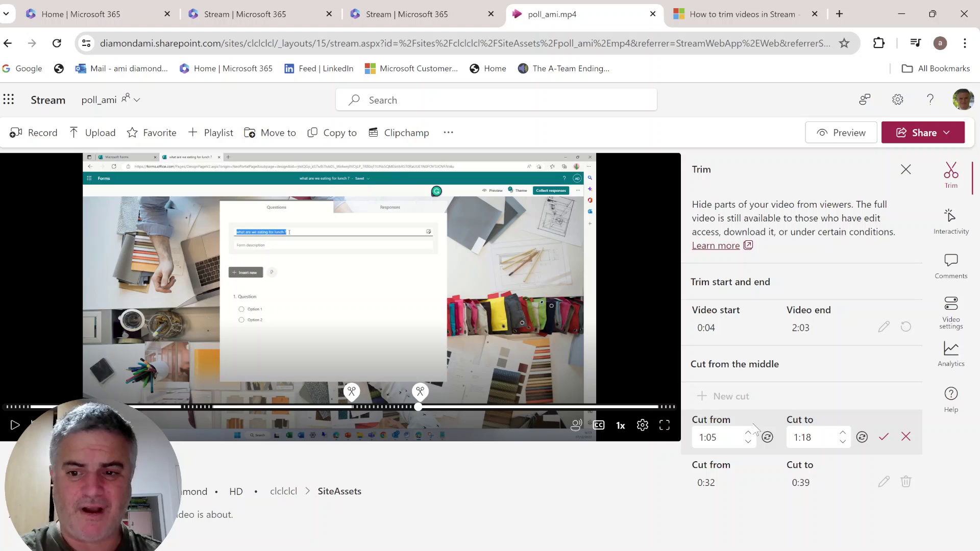
{"action": "left_click", "coordinate": [842, 442]}
{"action": "left_click", "coordinate": [842, 442]}
{"action": "left_click", "coordinate": [842, 442]}
{"action": "left_click", "coordinate": [842, 442]}
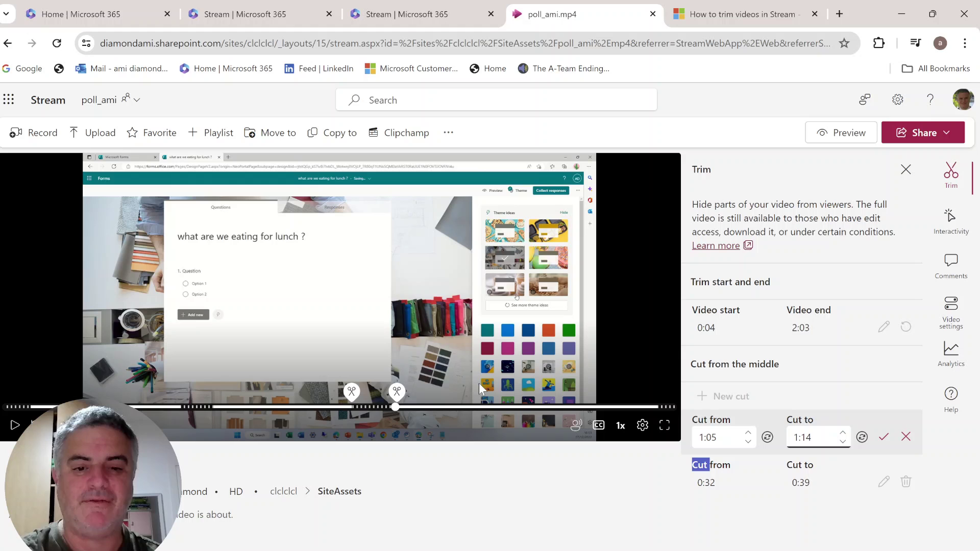
{"action": "left_click_drag", "start_coordinate": [397, 401], "coordinate": [388, 401]}
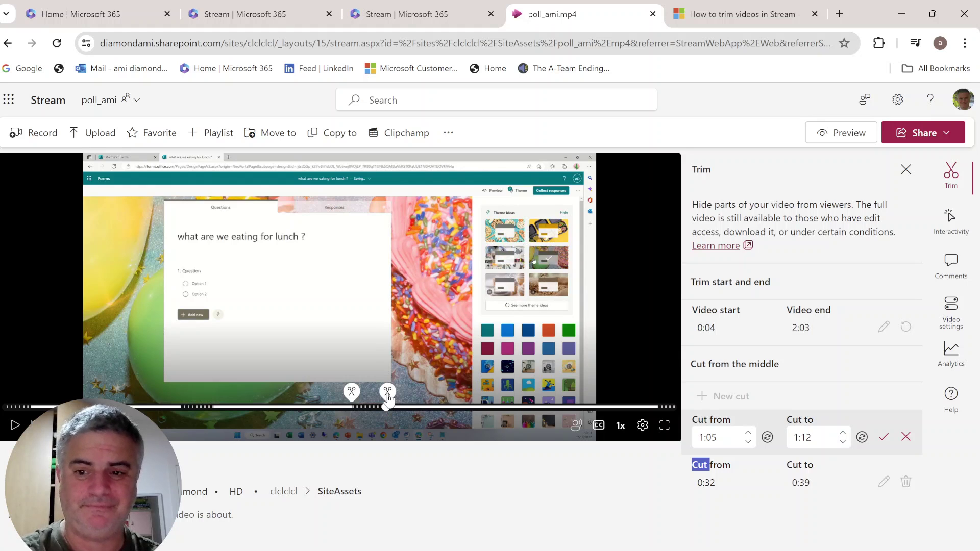
{"action": "left_click", "coordinate": [882, 437]}
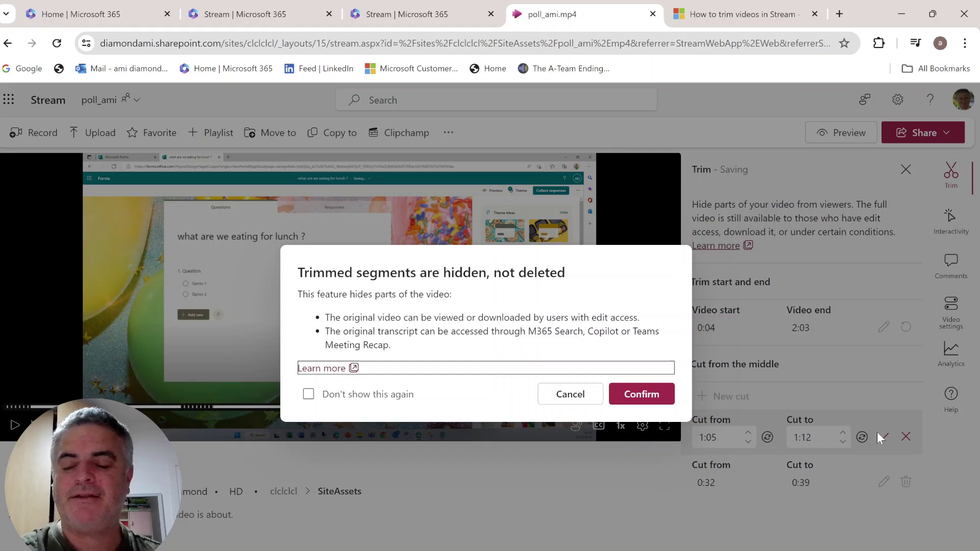
{"action": "left_click", "coordinate": [641, 395]}
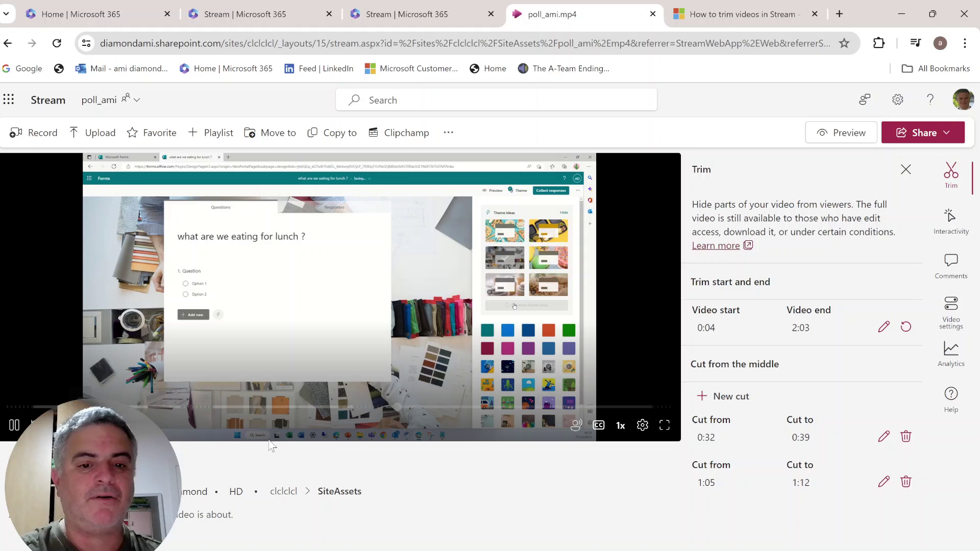
Play poll_ami from 0:25 to check that the hidden sections are skipped.
{"action": "left_click", "coordinate": [143, 407]}
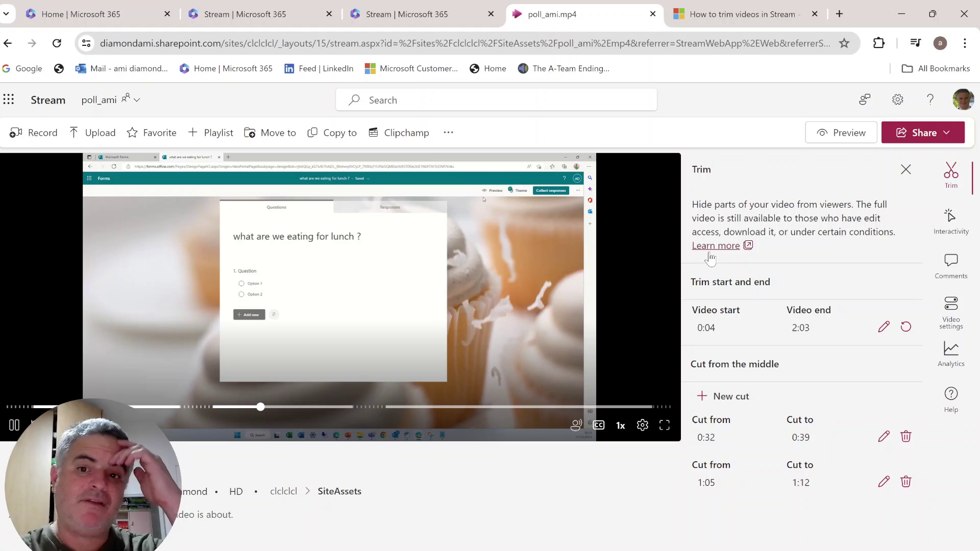
Scroll the Stream trimming article down to the Edit videos using Clipchamp section.
{"action": "left_click", "coordinate": [726, 15]}
{"action": "left_click_drag", "start_coordinate": [974, 397], "coordinate": [956, 110]}
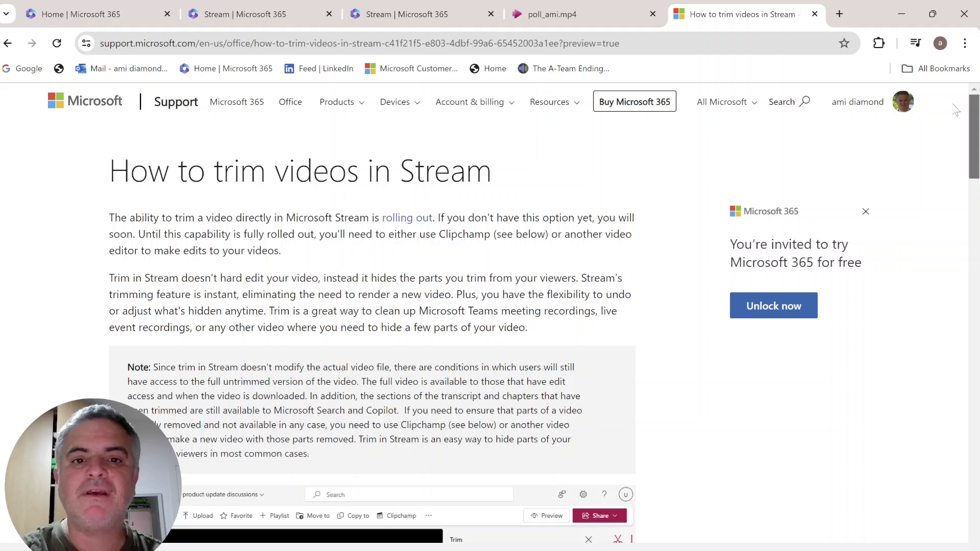
{"action": "scroll", "coordinate": [950, 163], "scroll_direction": "down", "scroll_amount": 5}
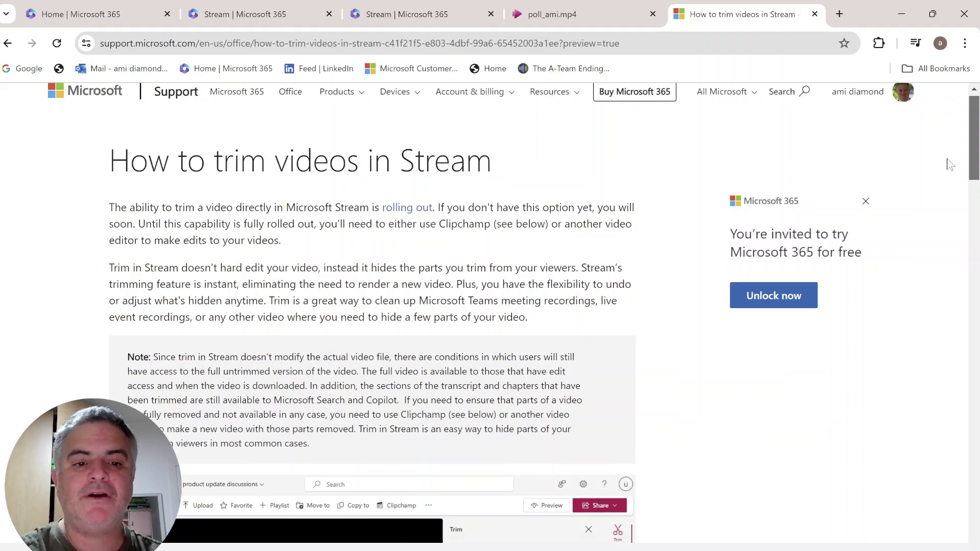
{"action": "scroll", "coordinate": [950, 199], "scroll_direction": "down", "scroll_amount": 3}
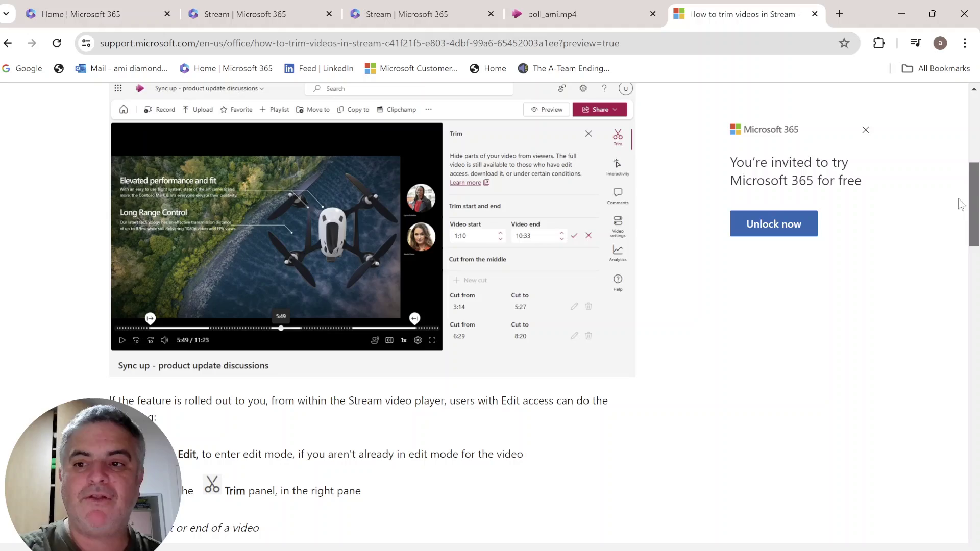
{"action": "left_click_drag", "start_coordinate": [973, 201], "coordinate": [942, 339]}
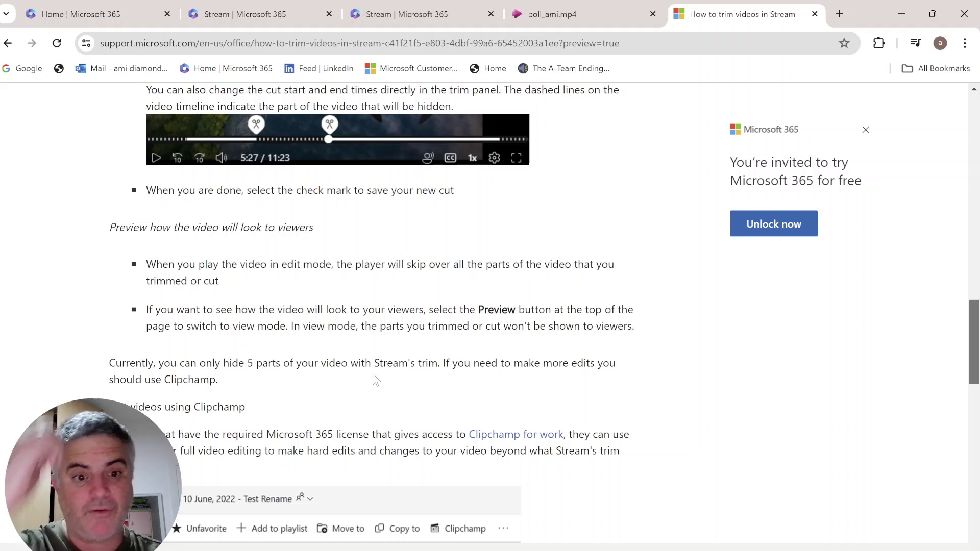
{"action": "left_click_drag", "start_coordinate": [976, 331], "coordinate": [975, 376]}
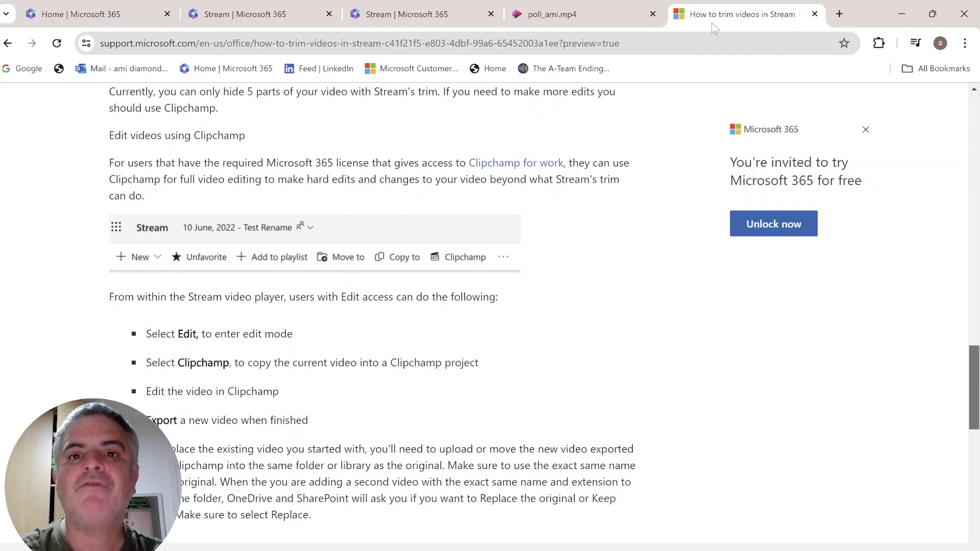
Copy the poll_ami video into a new Clipchamp project with Copy Now.
{"action": "left_click", "coordinate": [605, 14]}
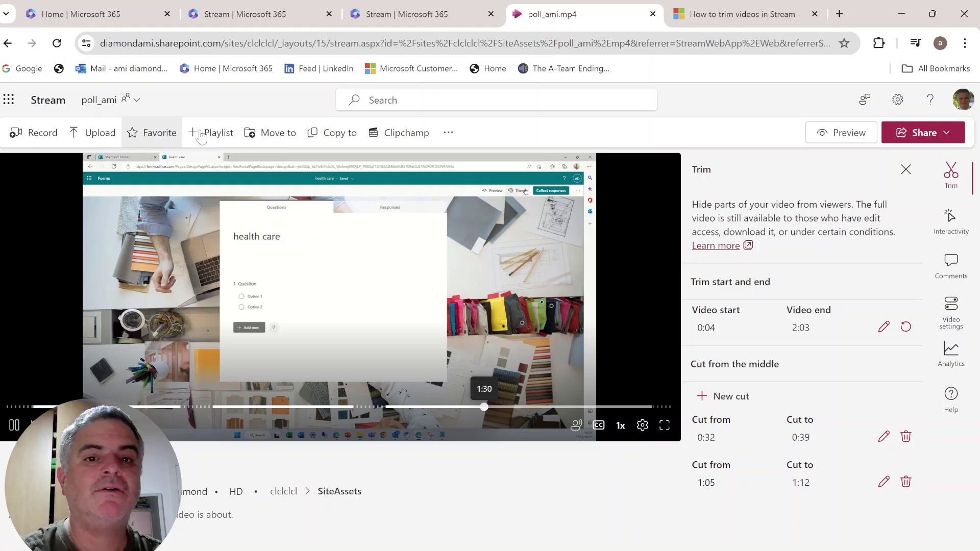
{"action": "left_click", "coordinate": [409, 133]}
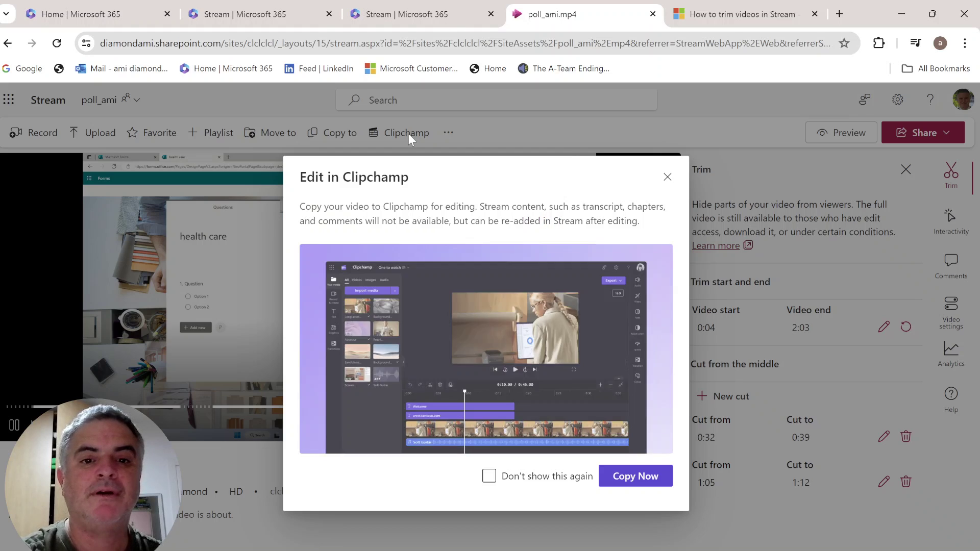
{"action": "left_click", "coordinate": [643, 478]}
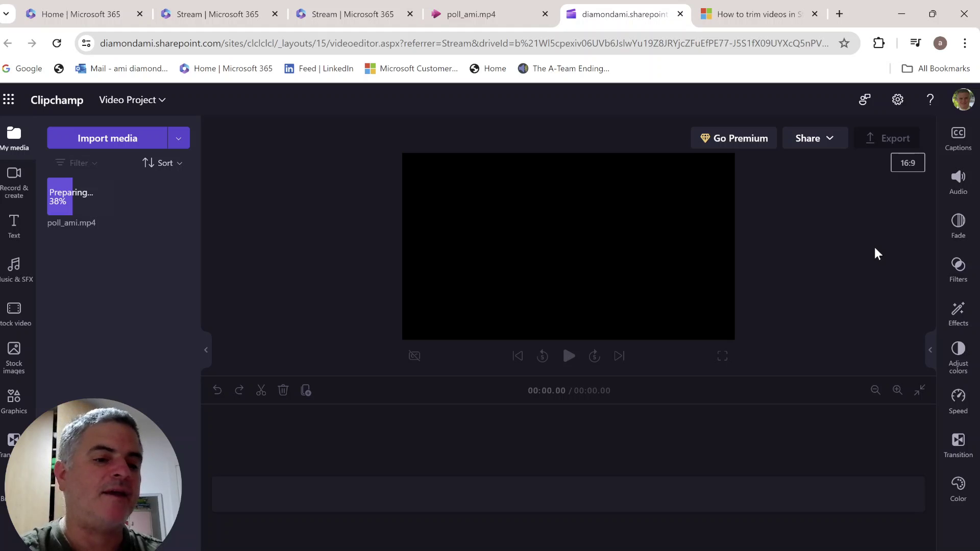
Browse Stock images and the original Stream video while poll_ami.mp4 finishes importing into Clipchamp.
{"action": "left_click", "coordinate": [23, 367]}
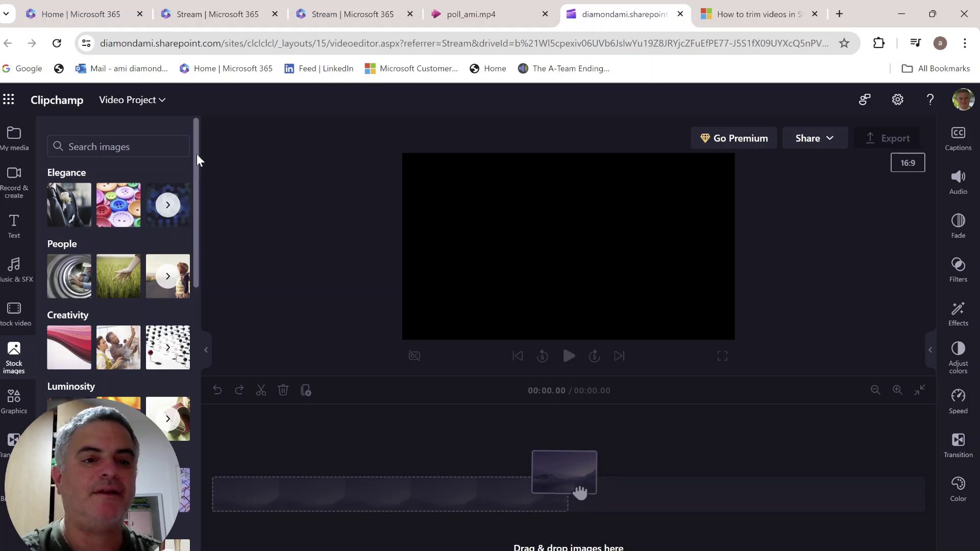
{"action": "left_click", "coordinate": [13, 135]}
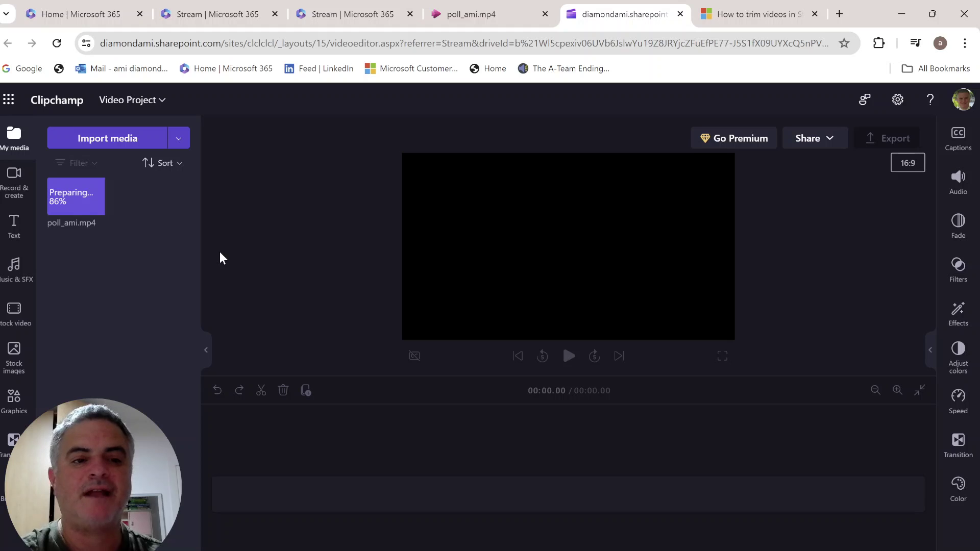
{"action": "left_click", "coordinate": [474, 14]}
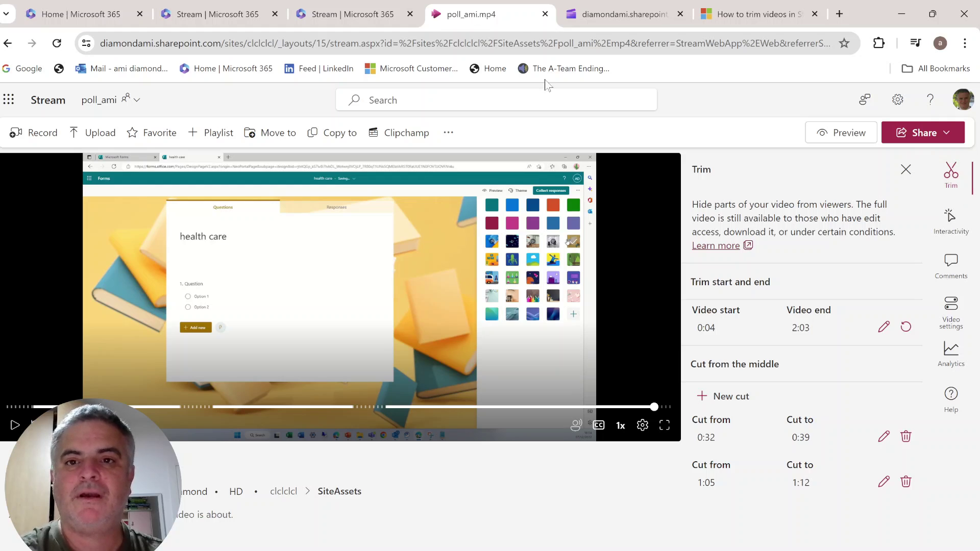
{"action": "left_click", "coordinate": [601, 18]}
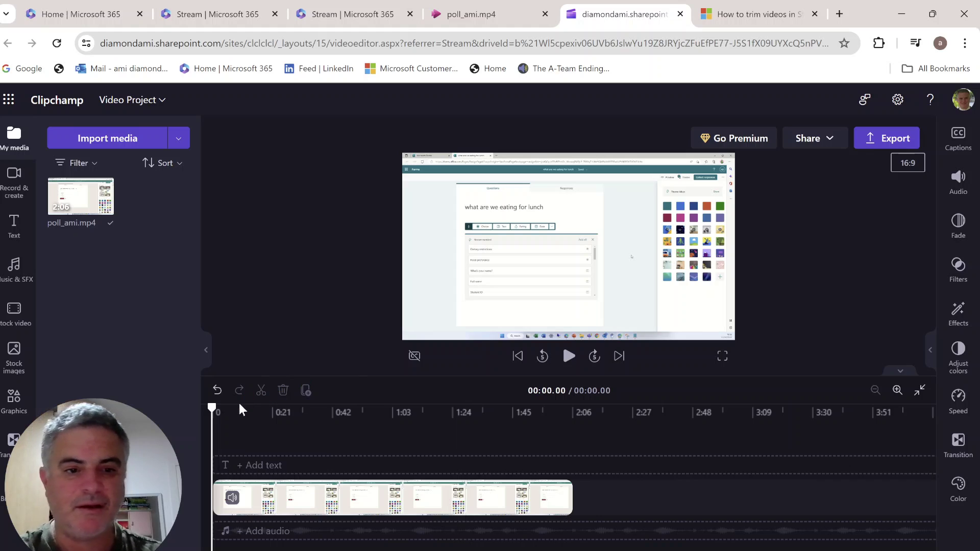
Split the clip at 00:26.87 and 00:38.27, delete the middle piece and close the gap.
{"action": "left_click_drag", "start_coordinate": [203, 408], "coordinate": [310, 412]}
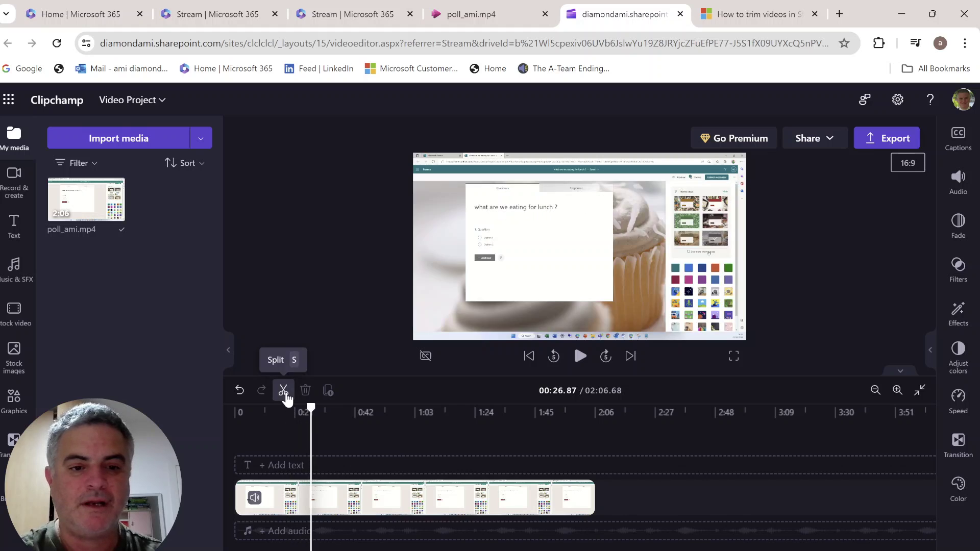
{"action": "left_click", "coordinate": [284, 394]}
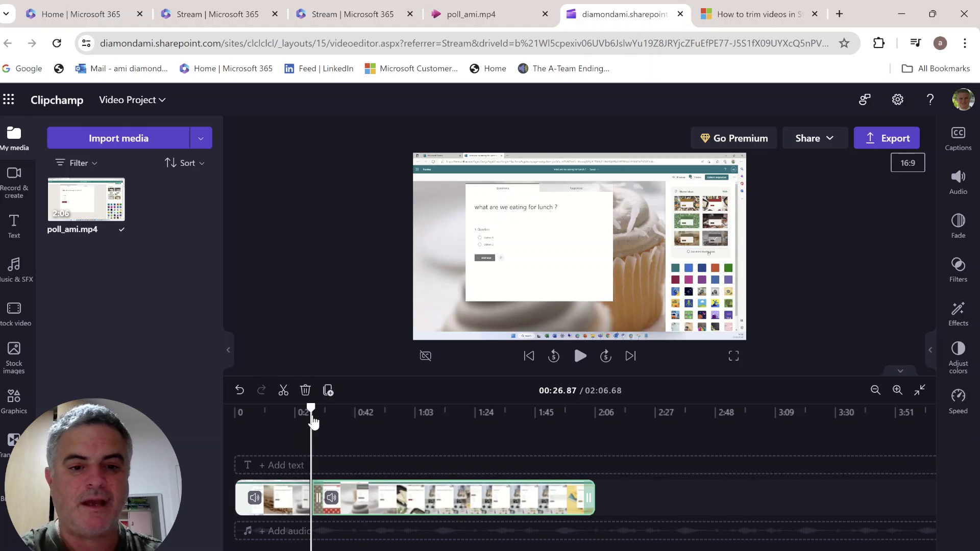
{"action": "left_click_drag", "start_coordinate": [313, 421], "coordinate": [344, 414]}
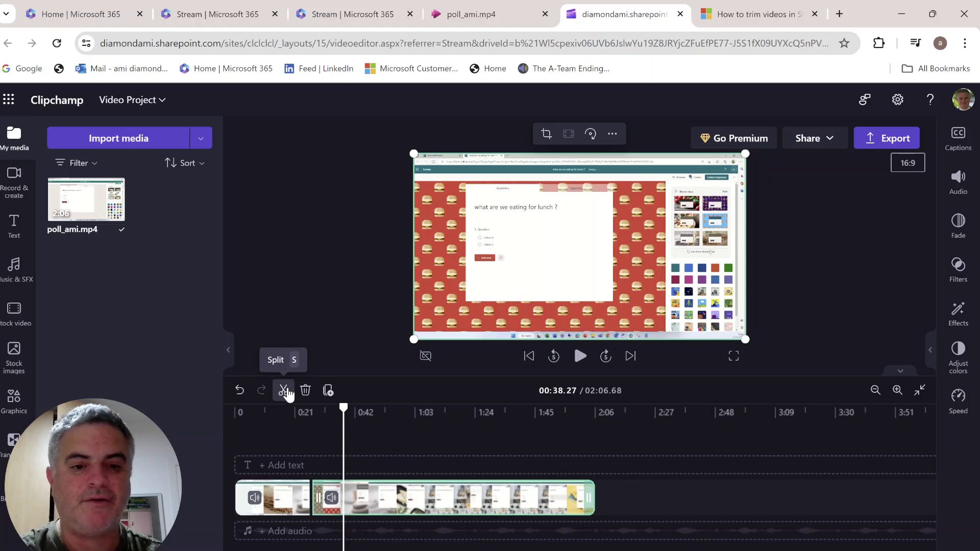
{"action": "left_click", "coordinate": [283, 391]}
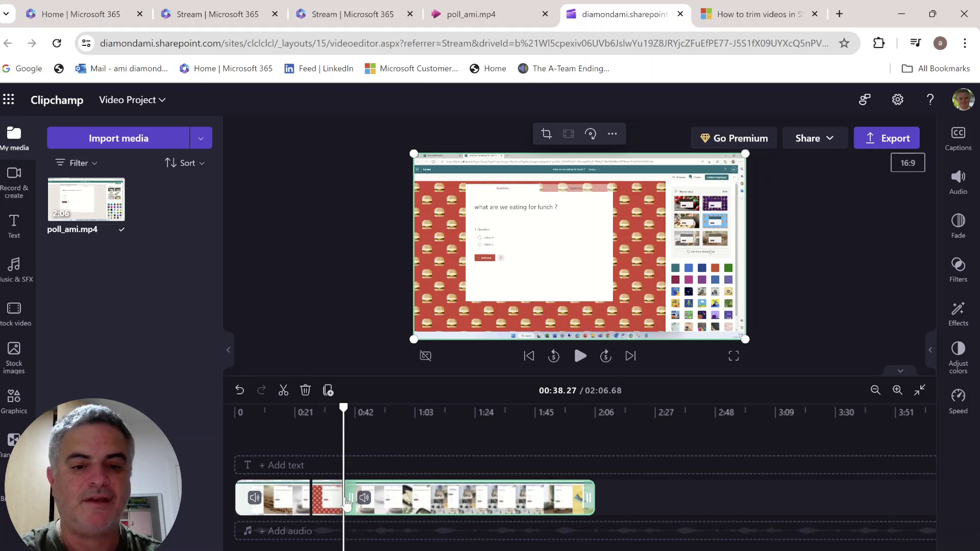
{"action": "left_click", "coordinate": [286, 497]}
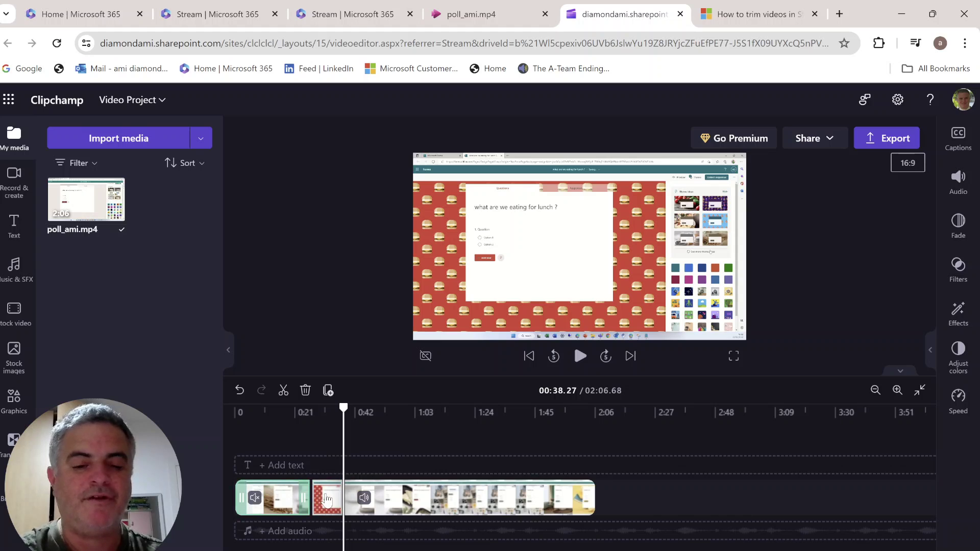
{"action": "left_click", "coordinate": [327, 500]}
{"action": "key", "text": "Delete"}
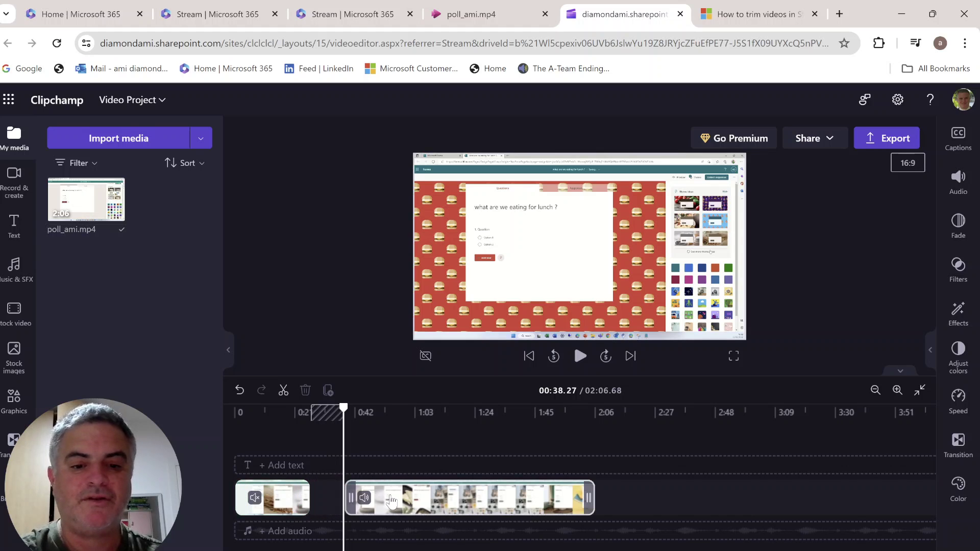
{"action": "left_click_drag", "start_coordinate": [389, 498], "coordinate": [357, 496]}
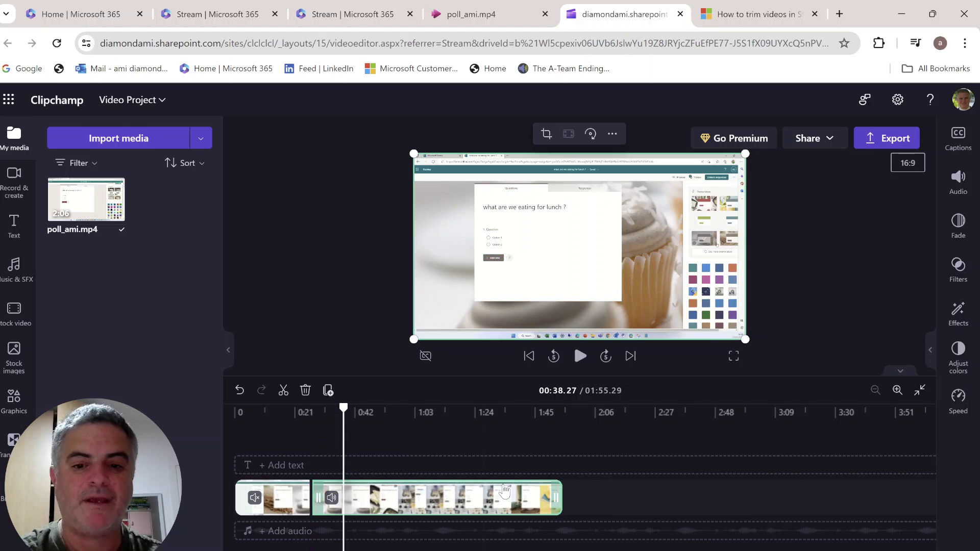
Trim the clip ends and split the last clip at the playhead, bringing the length to 1:36.57.
{"action": "left_click_drag", "start_coordinate": [557, 491], "coordinate": [509, 491]}
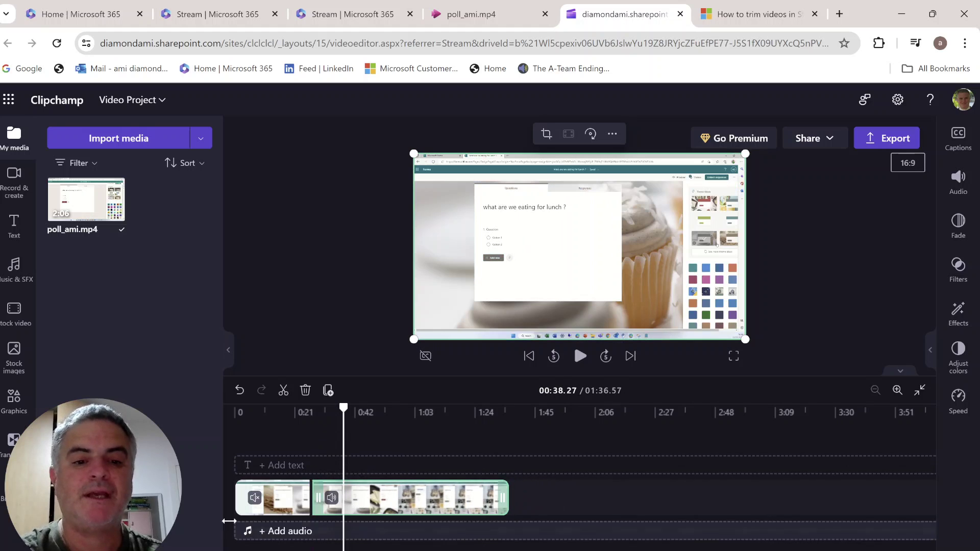
{"action": "left_click_drag", "start_coordinate": [239, 497], "coordinate": [264, 497]}
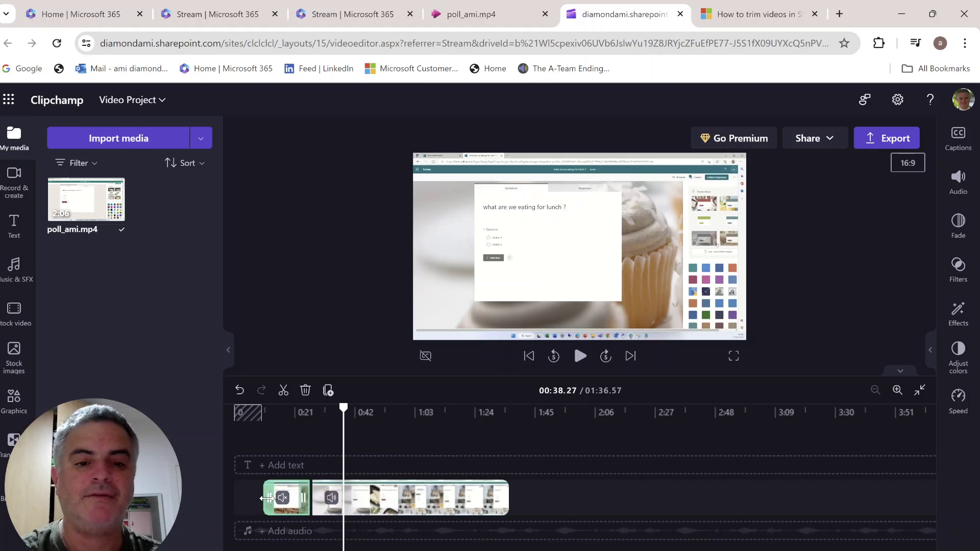
{"action": "left_click", "coordinate": [378, 497]}
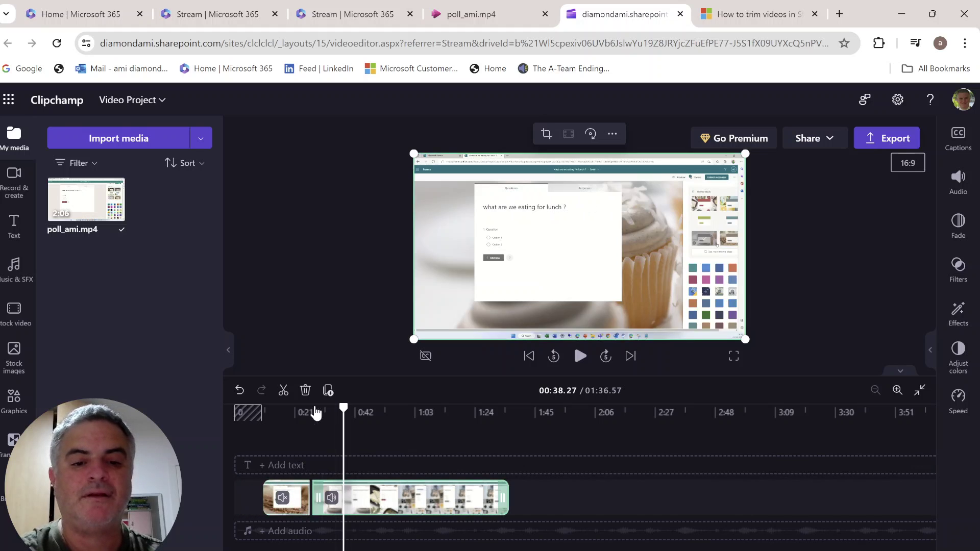
{"action": "left_click", "coordinate": [283, 391]}
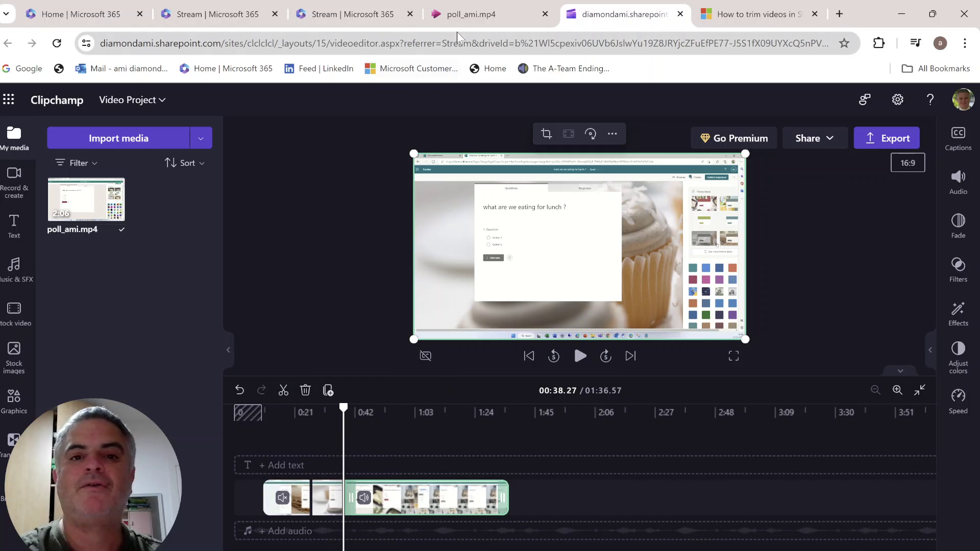
Return to the poll_ami.mp4 video in Stream and show its video settings instead of the trim options.
{"action": "left_click", "coordinate": [469, 16]}
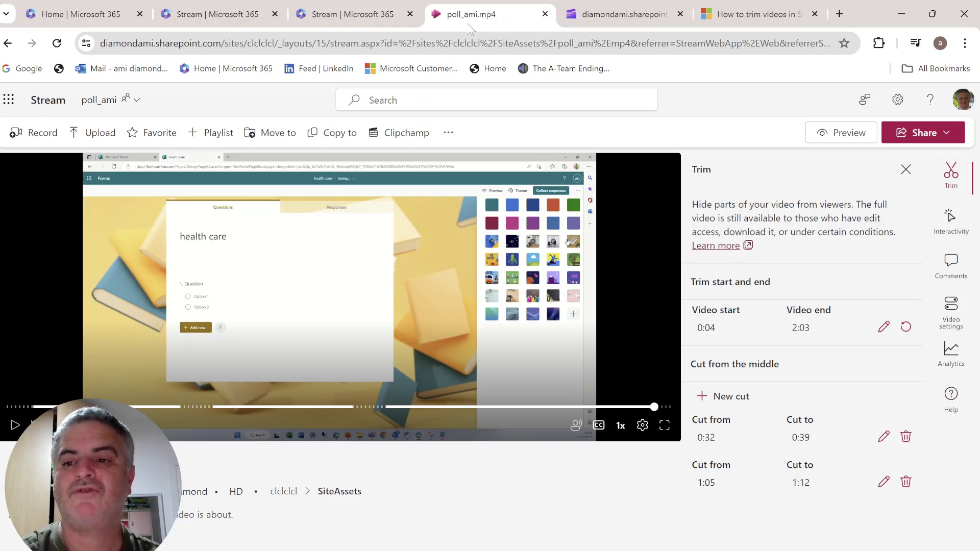
{"action": "left_click", "coordinate": [951, 312]}
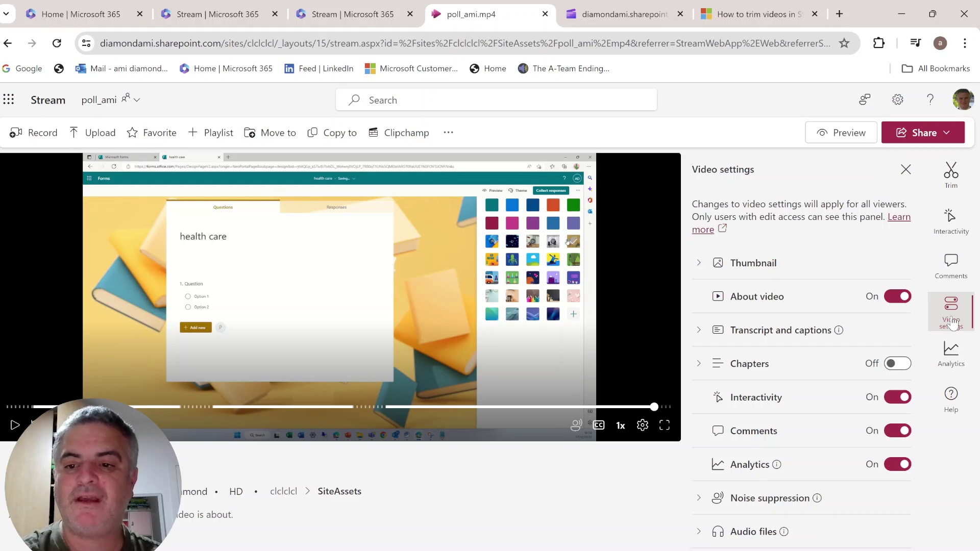